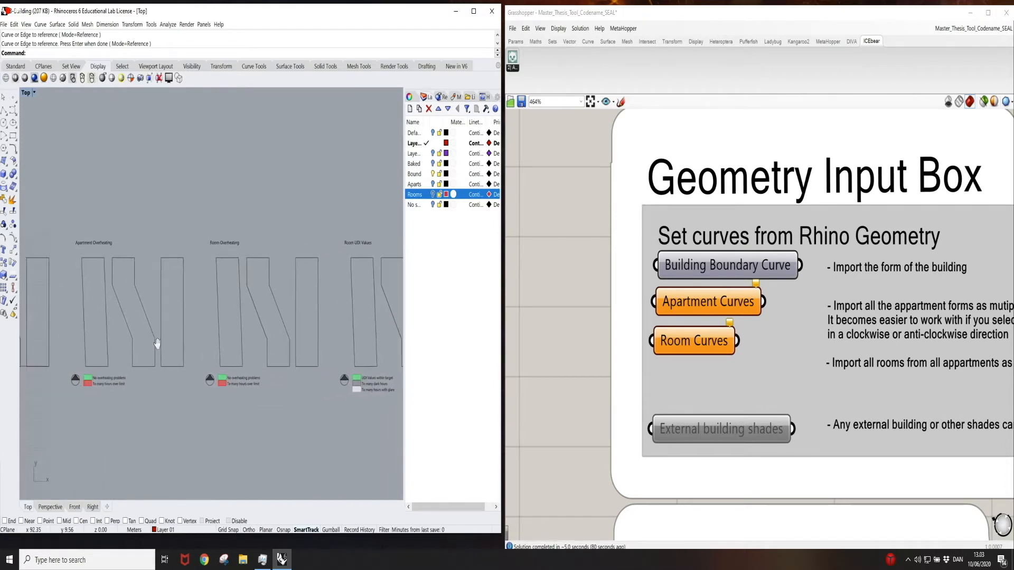
Step: Start referencing multiple curves into Apartment Curves, show the Aparts layer and pick the apartment outlines of the plan overview's left block
scroll(207, 314, up, 5)
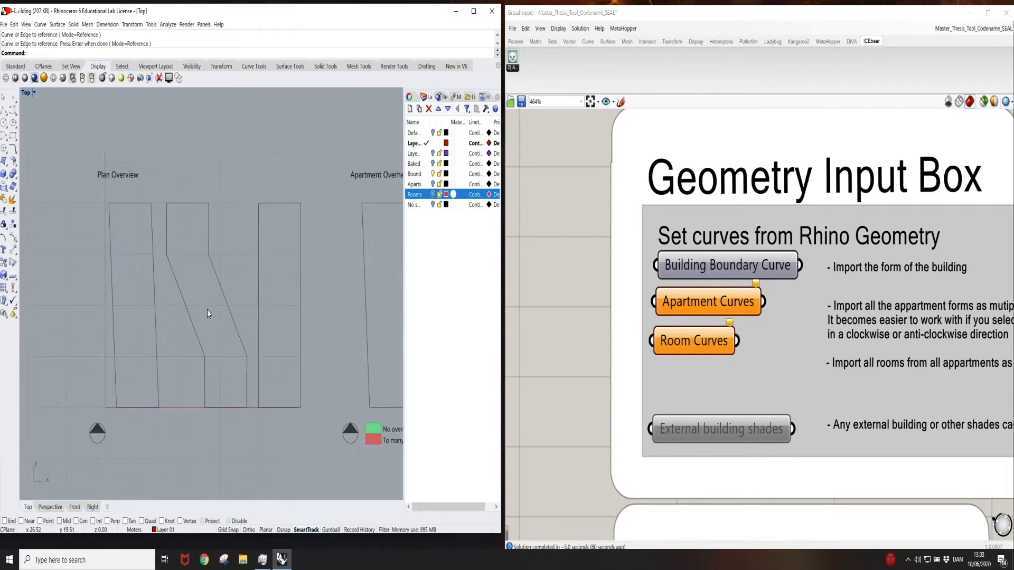
right_click(731, 302)
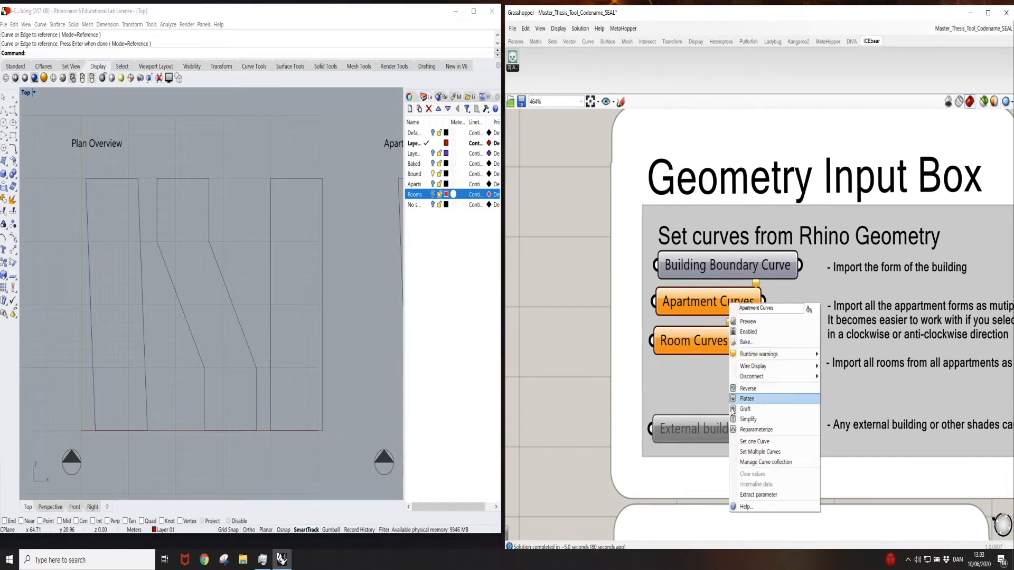
click(759, 452)
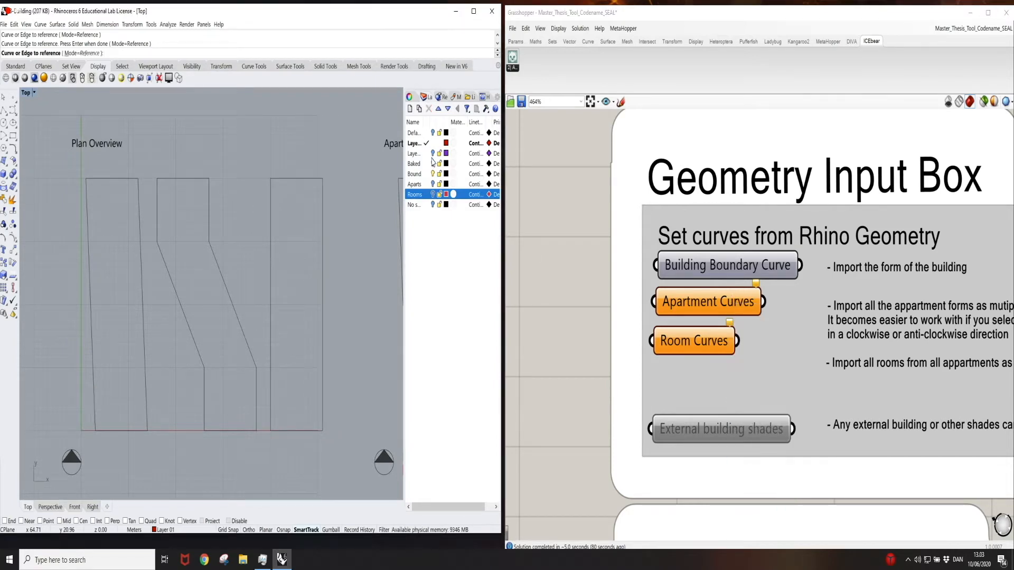
click(432, 184)
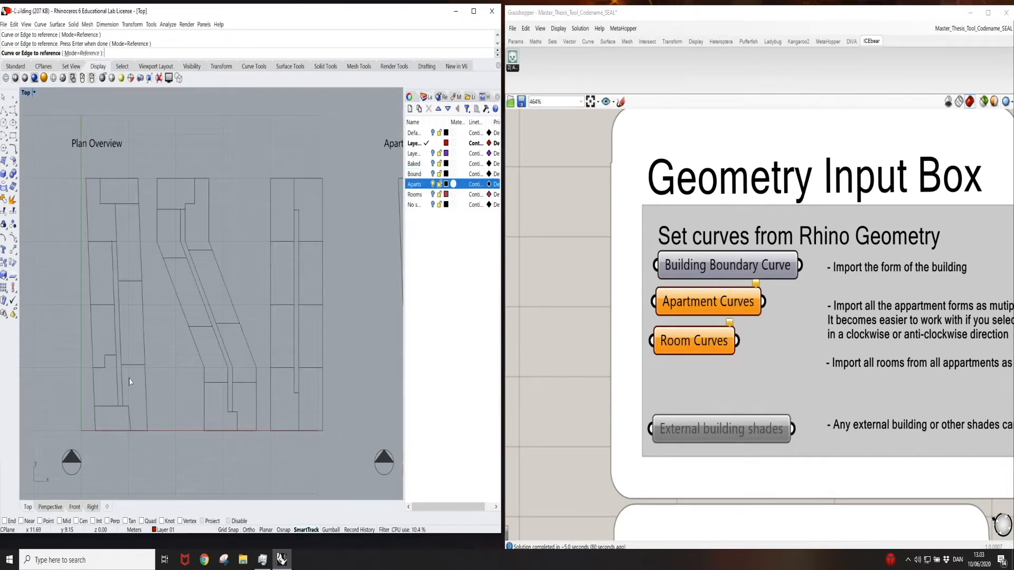
click(96, 420)
click(99, 369)
click(98, 260)
click(109, 206)
click(111, 203)
click(128, 207)
click(132, 290)
click(132, 368)
Step: Add all apartment outlines of the angled middle block to the Apartment Curves selection
click(204, 406)
click(191, 333)
click(174, 259)
click(171, 258)
click(168, 211)
click(195, 197)
click(203, 251)
click(228, 328)
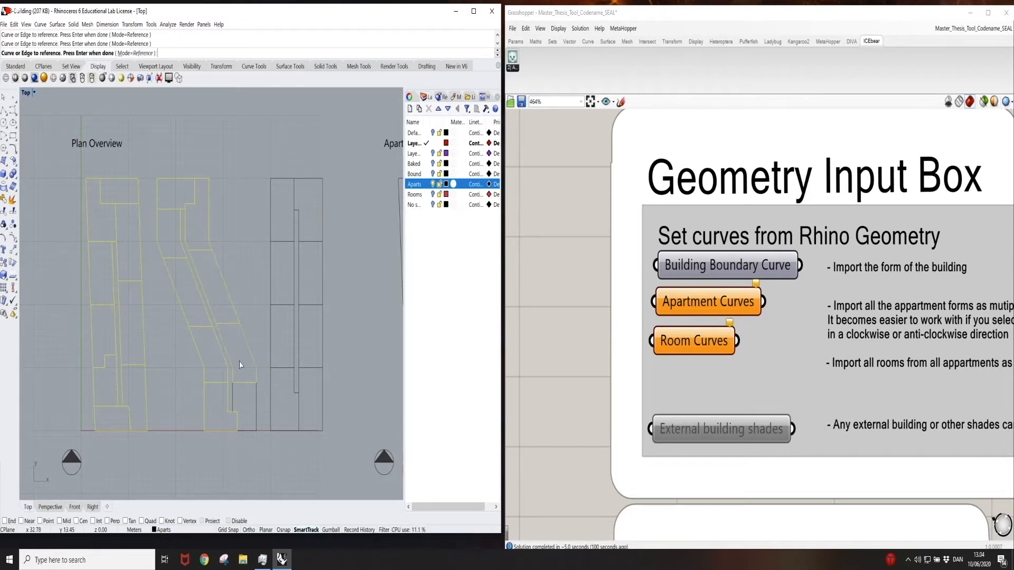
click(246, 388)
Step: Add all apartment outlines of the rectangular right block and finish the Apartment Curves selection
click(271, 421)
click(284, 372)
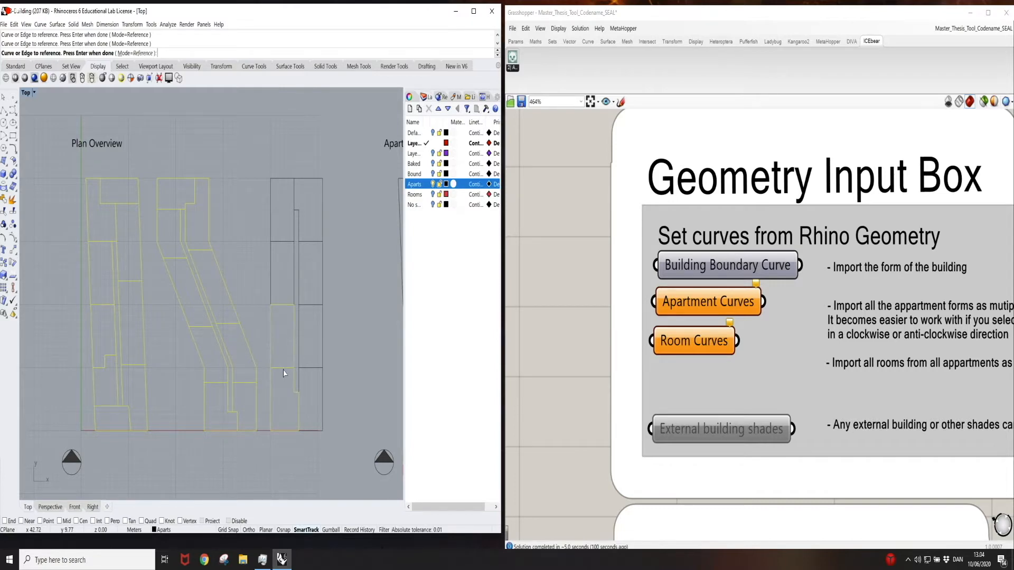
click(280, 242)
click(288, 240)
click(296, 218)
click(307, 246)
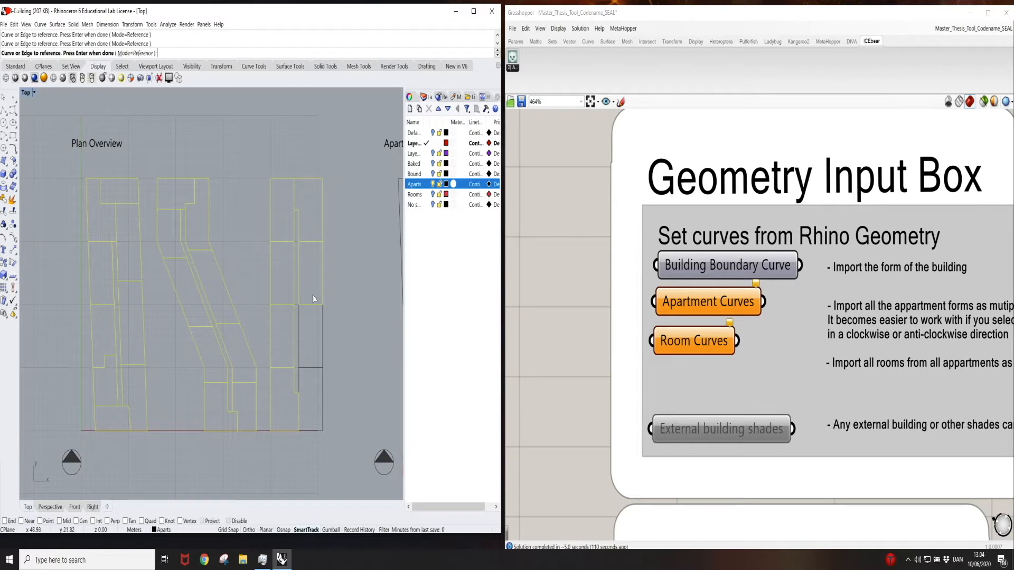
click(316, 304)
click(313, 369)
key(Return)
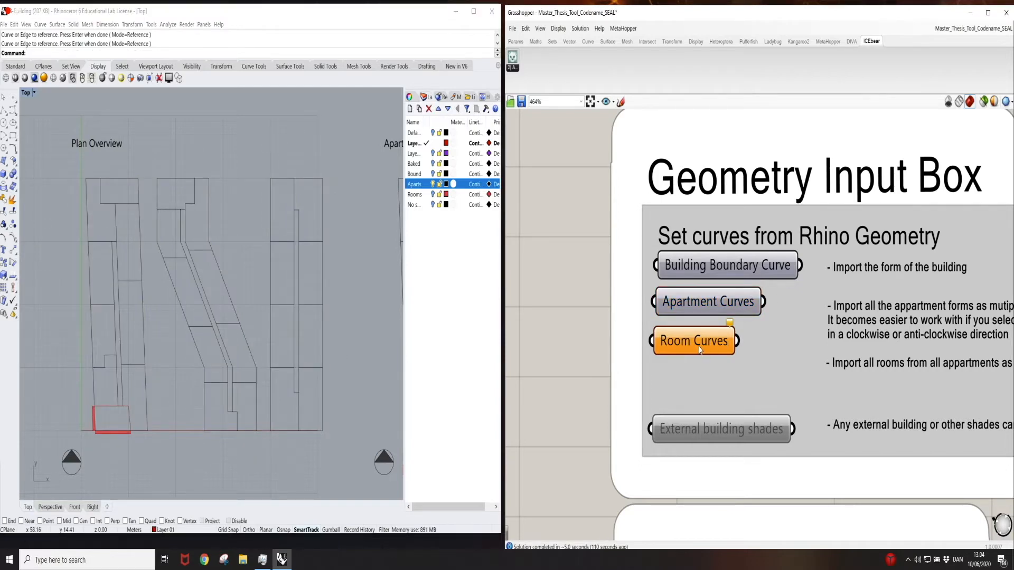
Step: Reference all room outlines of the plan overview into Room Curves, showing the Rooms layer and hiding the Aparts layer only for the selection
right_click(700, 350)
click(745, 486)
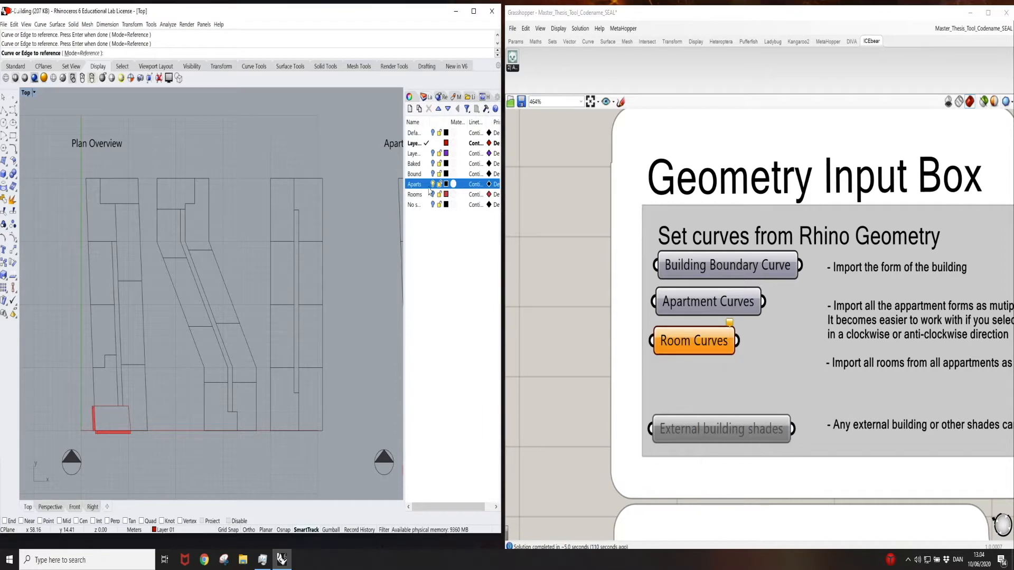
click(432, 184)
click(433, 195)
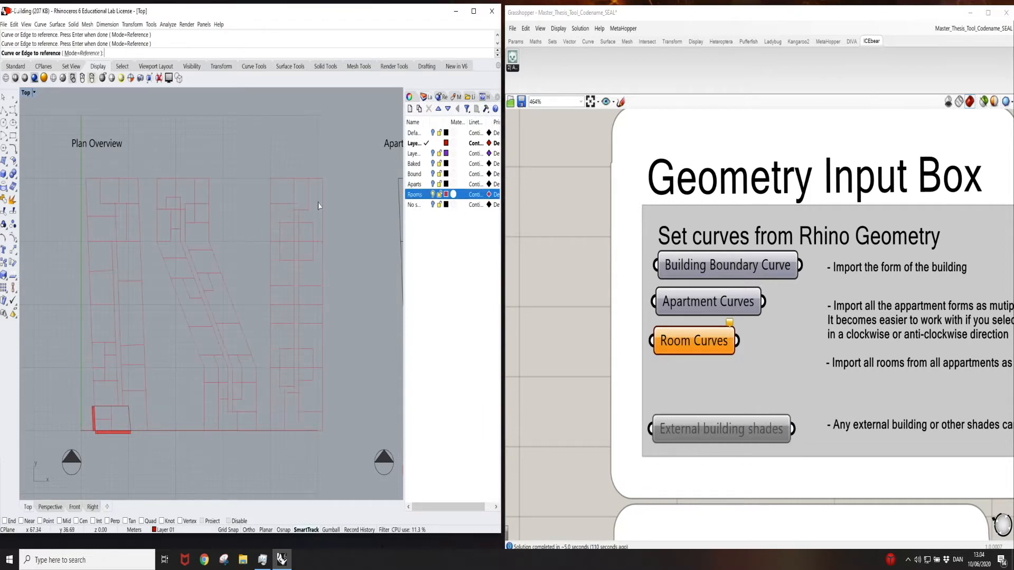
drag(65, 164, 331, 438)
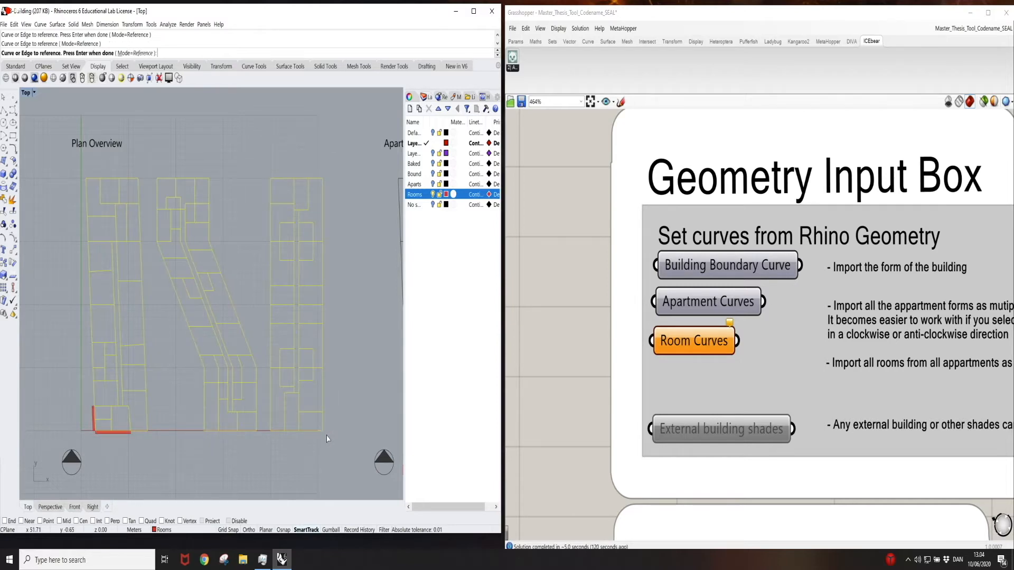
key(Return)
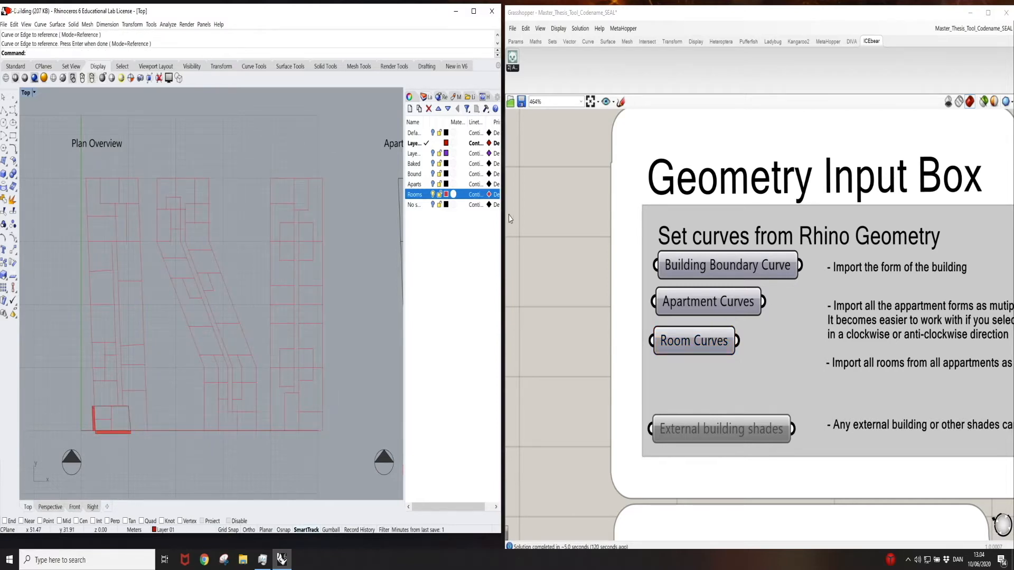
click(433, 184)
Step: Review the building, window, simulation and performance layout inputs through to the Apartment/Room Selector and Preview
scroll(695, 201, down, 3)
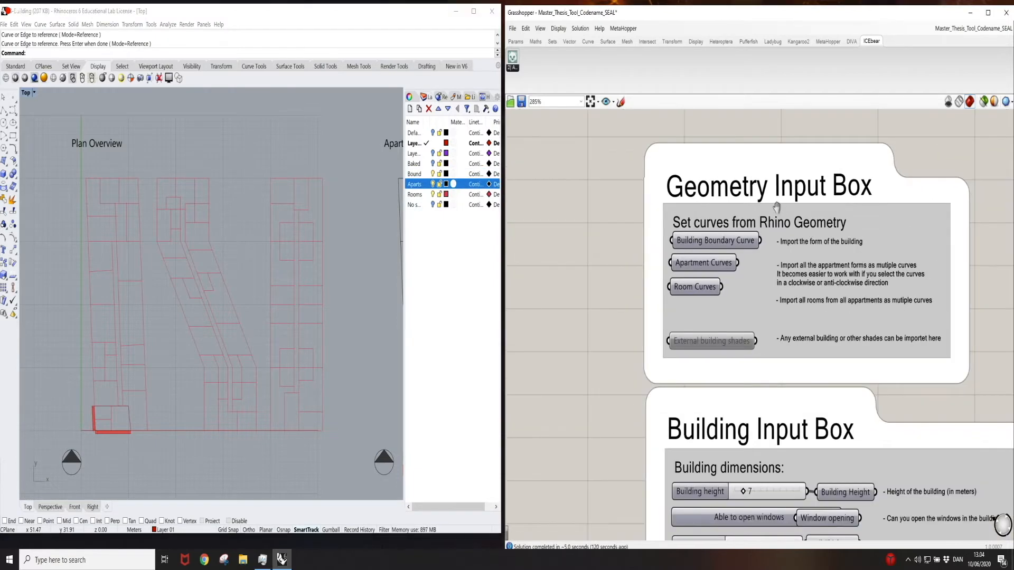
right_drag(777, 206, 743, 186)
right_drag(762, 288, 725, 315)
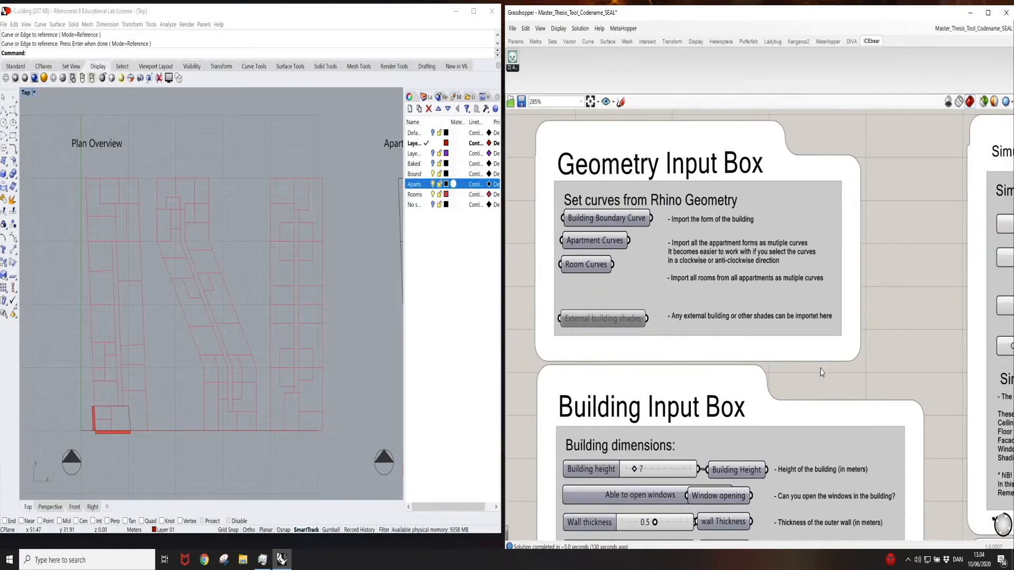
right_drag(827, 399, 795, 251)
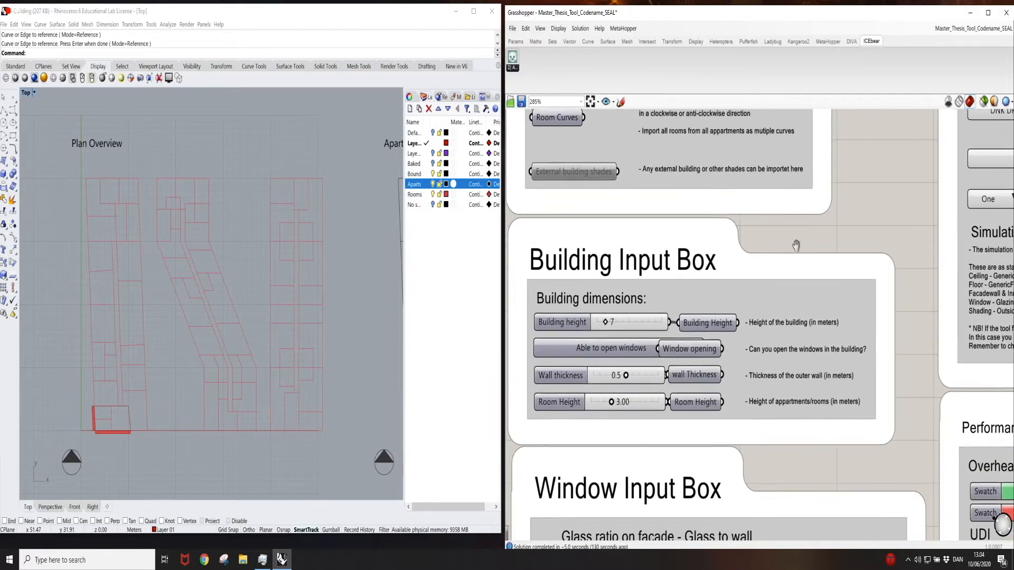
right_drag(817, 418, 821, 250)
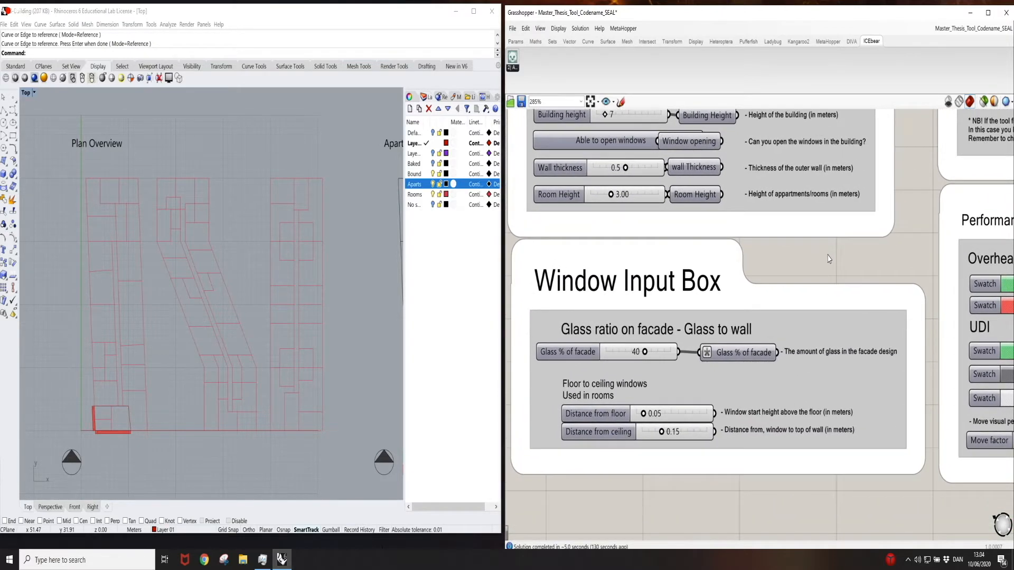
right_drag(910, 176, 539, 434)
right_drag(887, 333, 821, 375)
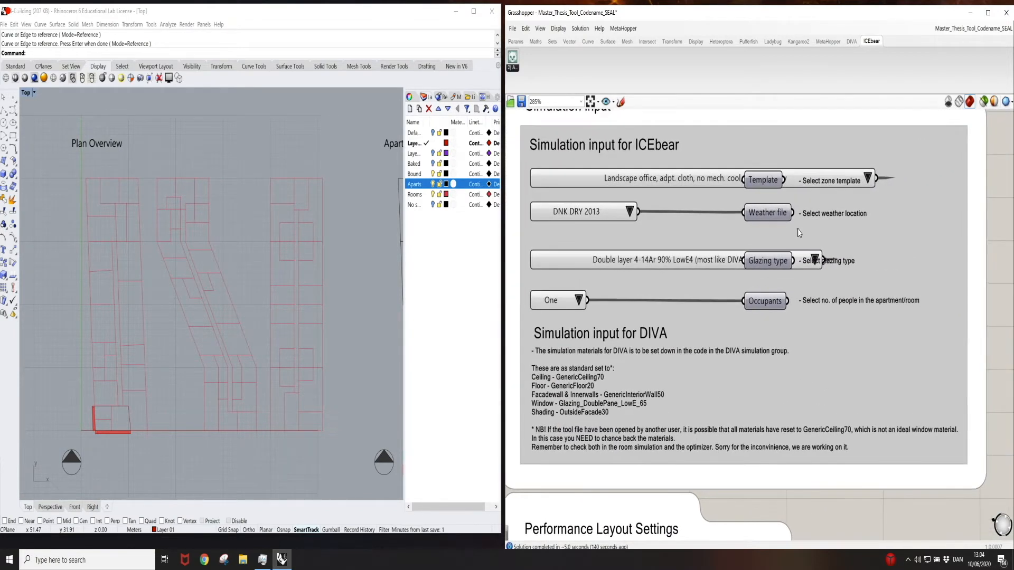
right_drag(770, 408, 781, 169)
right_drag(777, 346, 785, 301)
right_drag(759, 401, 841, 185)
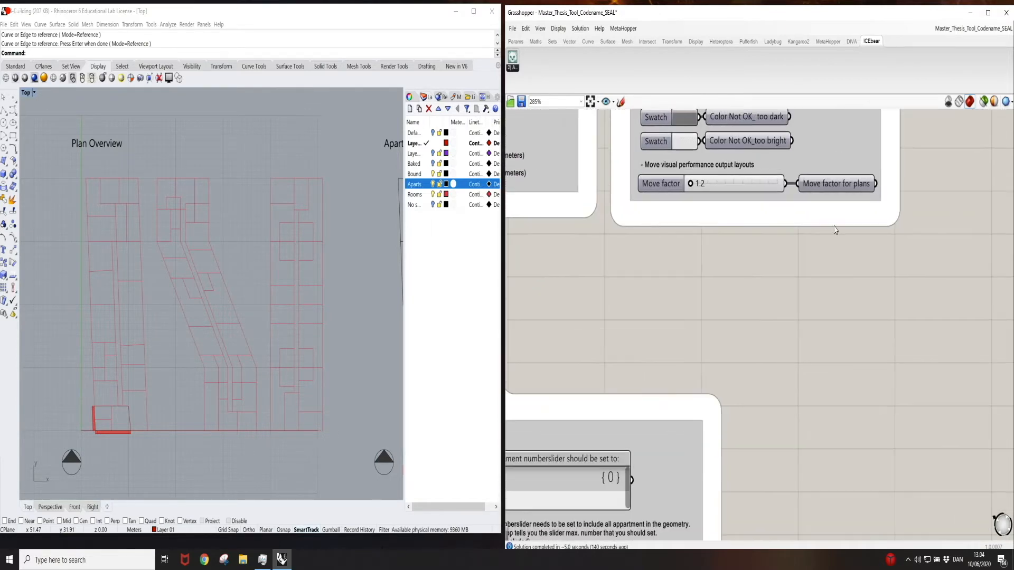
right_drag(724, 445, 908, 249)
right_drag(825, 354, 946, 371)
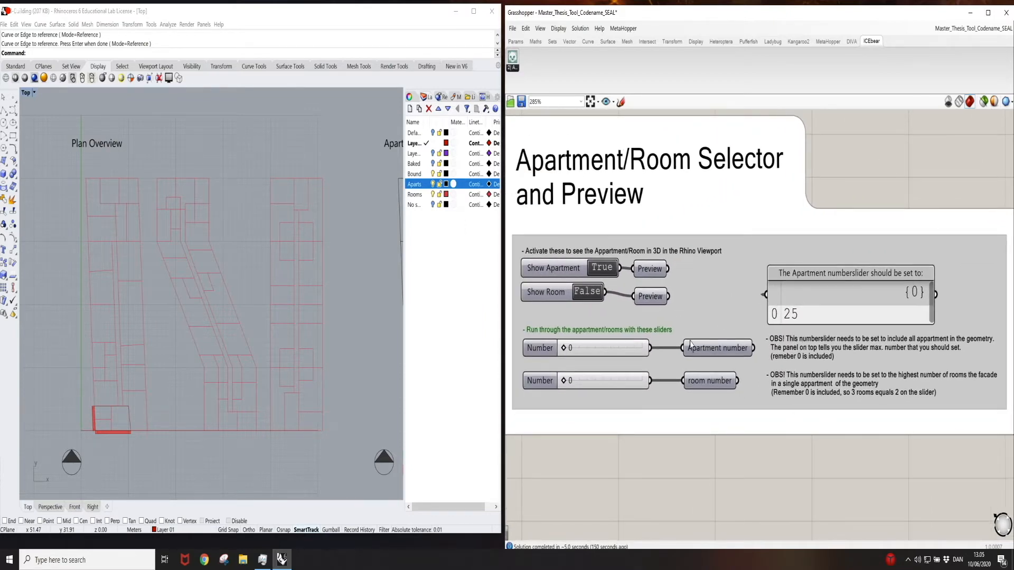
Step: Check the numeric domain of the apartment number slider in its settings
right_click(629, 349)
click(656, 384)
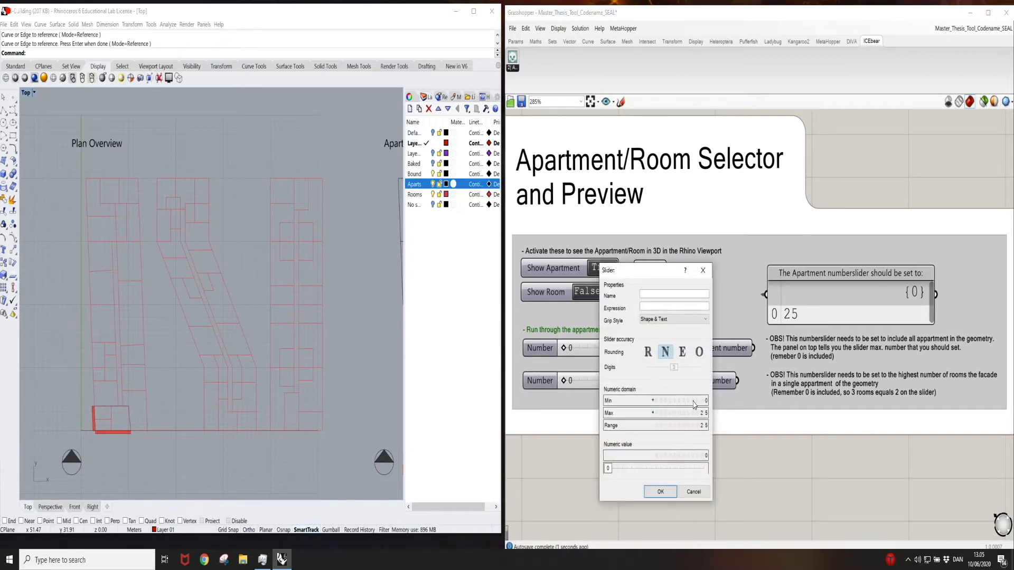
click(660, 491)
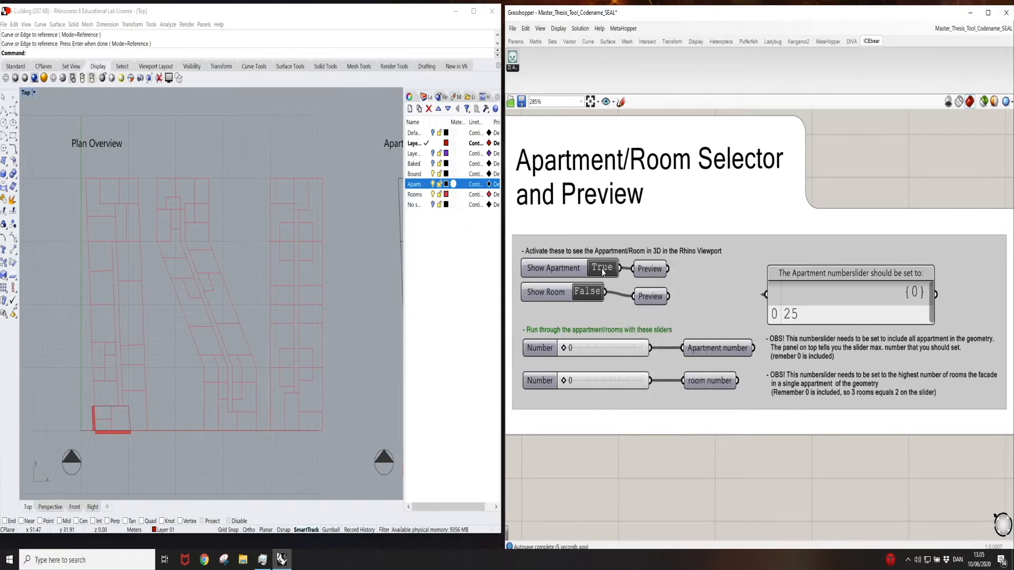
Step: Show the Perspective view in Wireframe display and inspect the 3D preview of the apartment in the plan overview
click(50, 507)
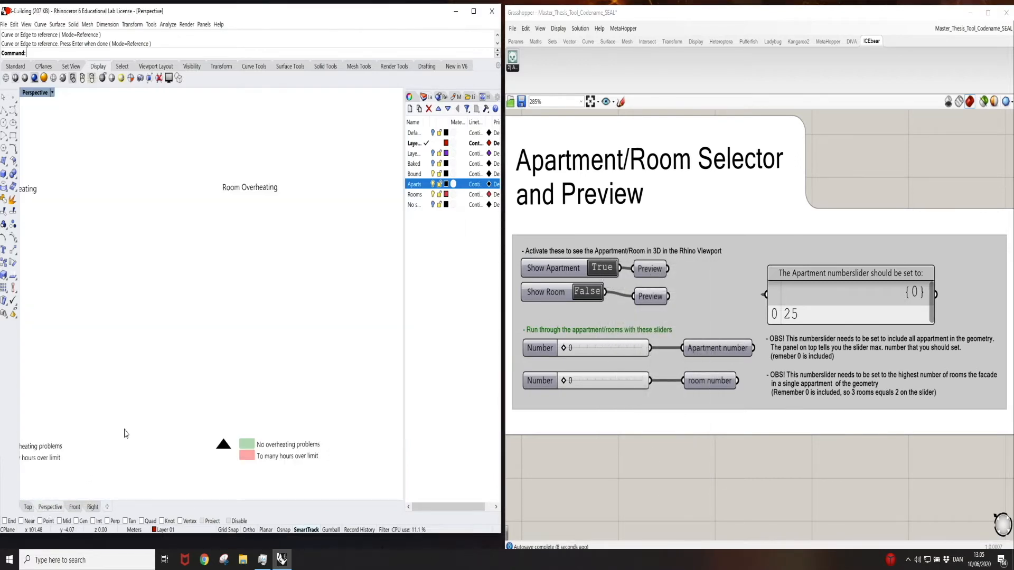
click(6, 78)
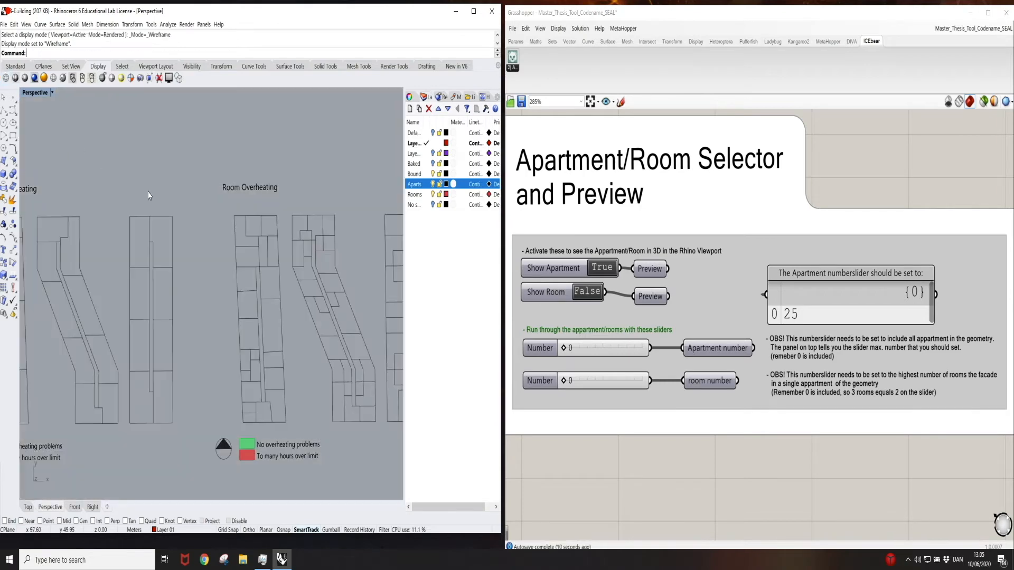
right_drag(63, 441, 121, 482)
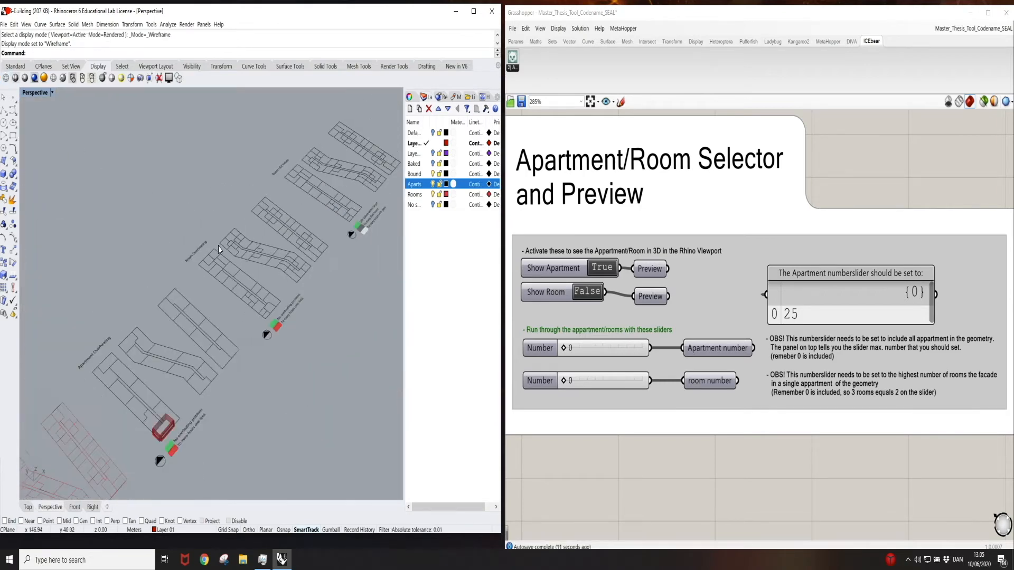
scroll(122, 478, up, 6)
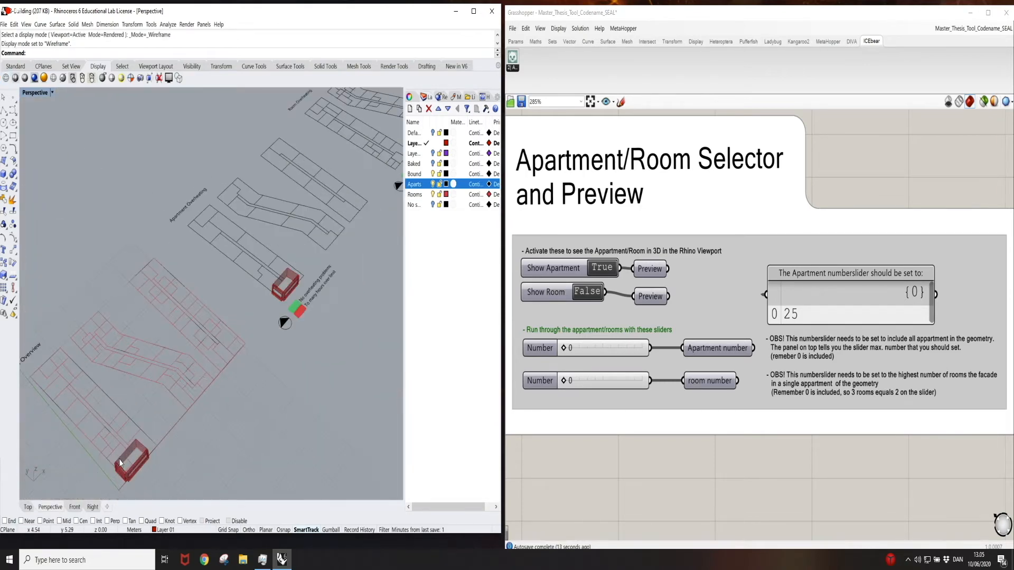
scroll(150, 394, up, 2)
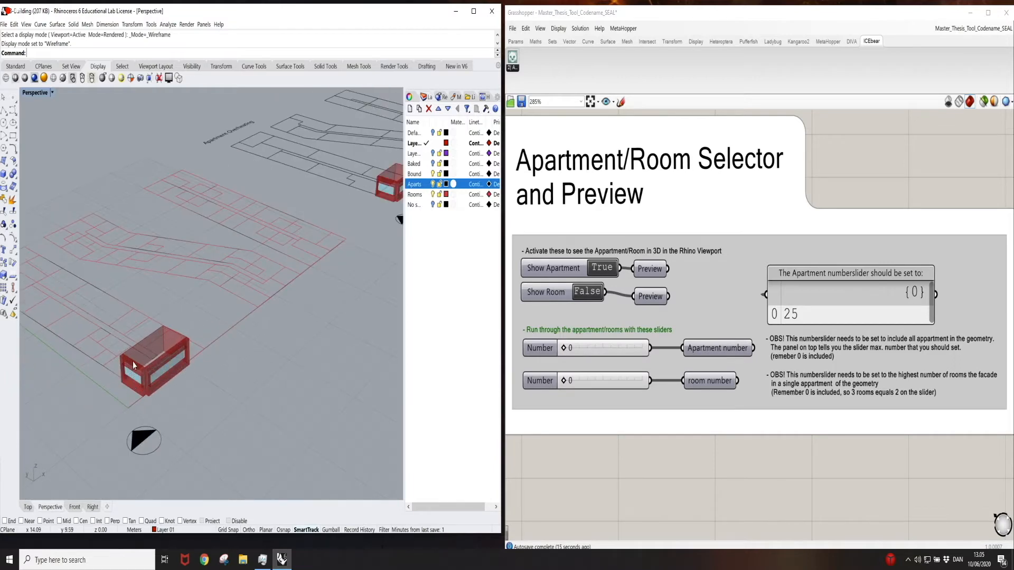
Step: Turn off Show Apartment, turn on Show Room and set the room number to 1
click(600, 270)
click(588, 292)
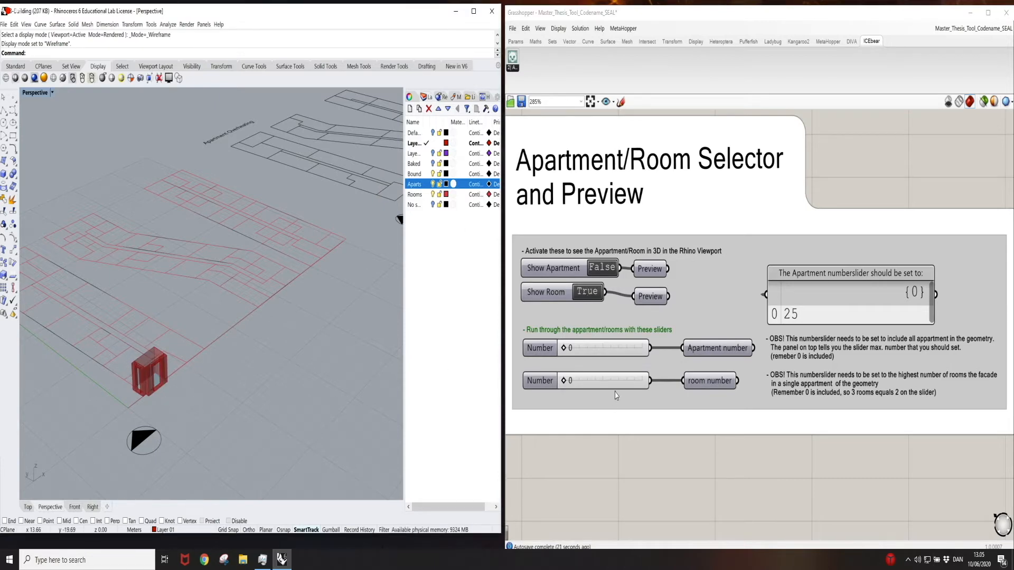
drag(563, 381, 591, 381)
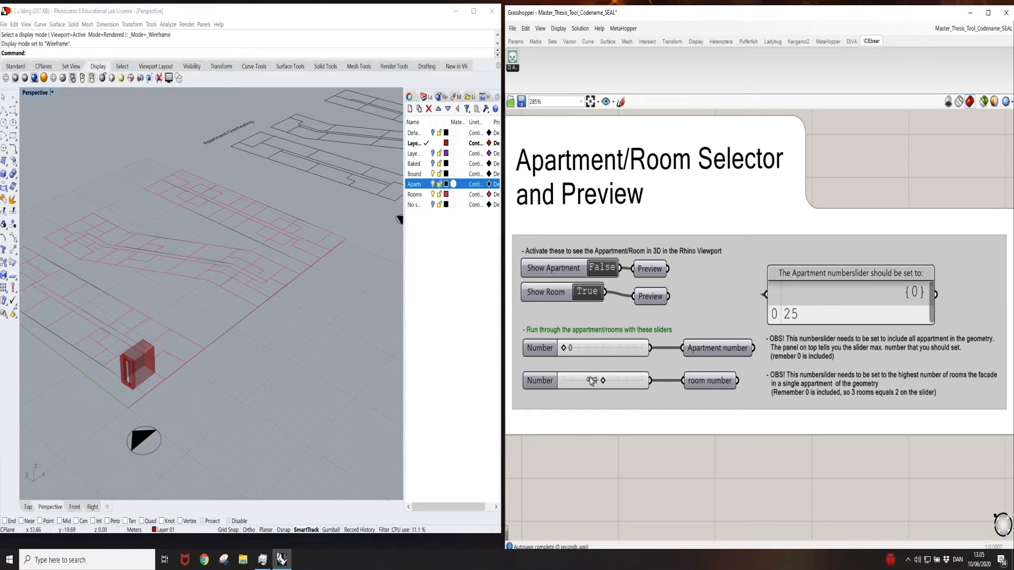
Step: Turn Show Apartment back on, turn Show Room off and reset the room number to 0
click(595, 271)
click(587, 293)
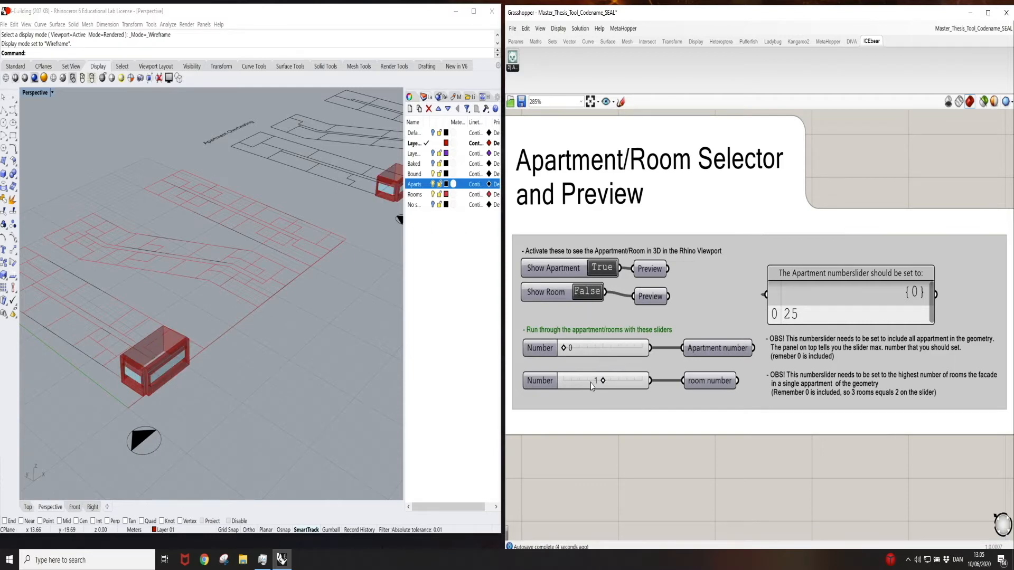
mouse_move(564, 349)
mouse_down()
mouse_move(645, 350)
mouse_move(563, 349)
mouse_up()
drag(603, 381, 558, 380)
Step: Activate the Apartment Based Simulations with their toggle button
scroll(599, 268, down, 3)
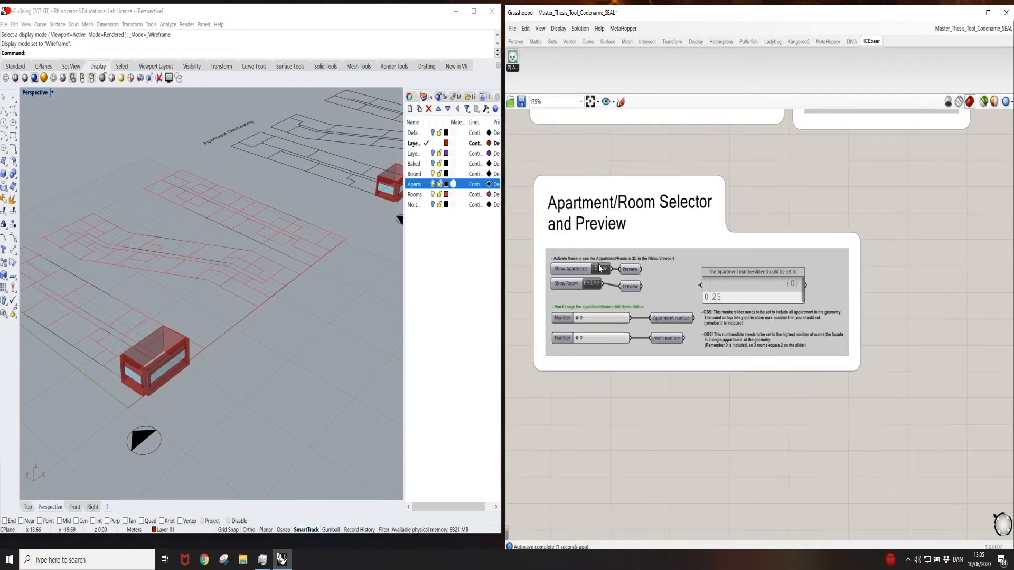
scroll(597, 270, down, 3)
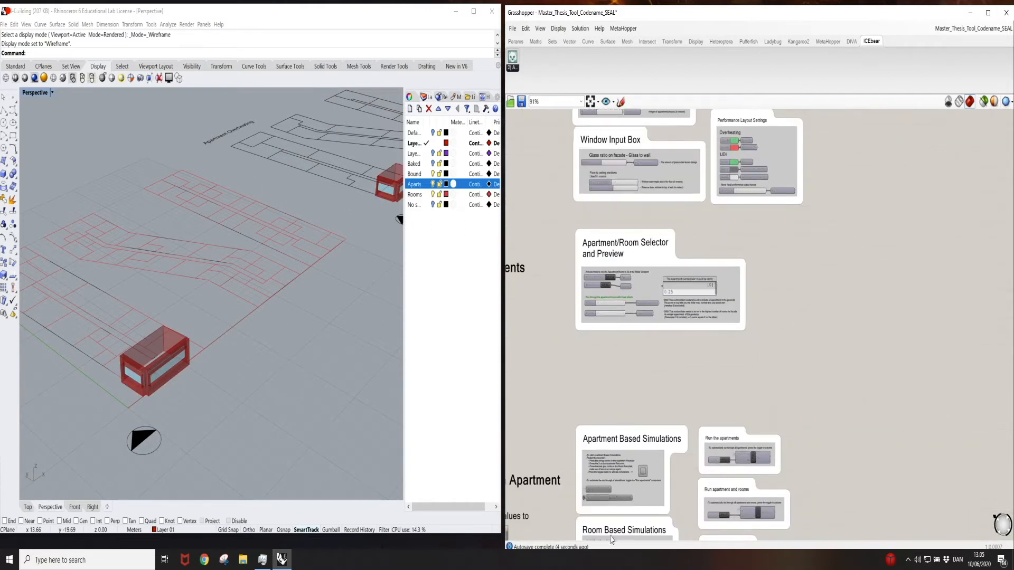
scroll(606, 520, up, 3)
scroll(606, 520, up, 3)
click(713, 352)
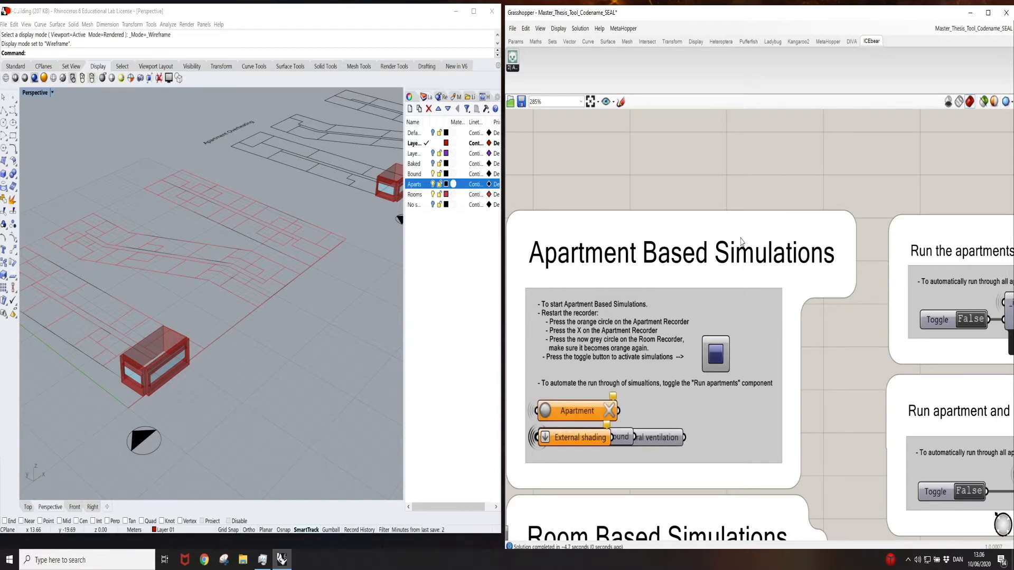
Step: Activate the Room Based Simulations with their toggle button and return to the Top view of the plan
scroll(742, 170, down, 3)
scroll(719, 431, up, 4)
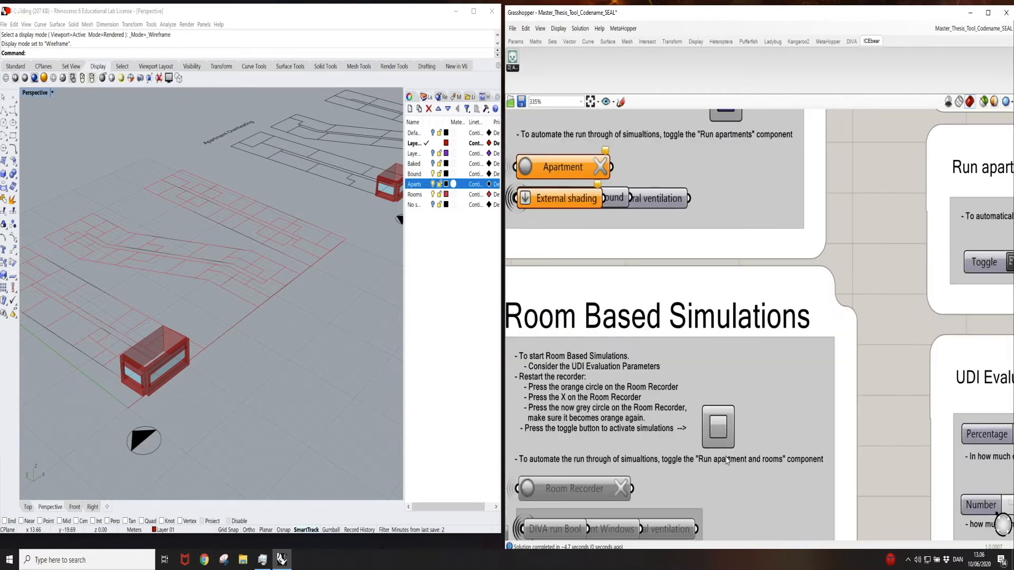
click(718, 428)
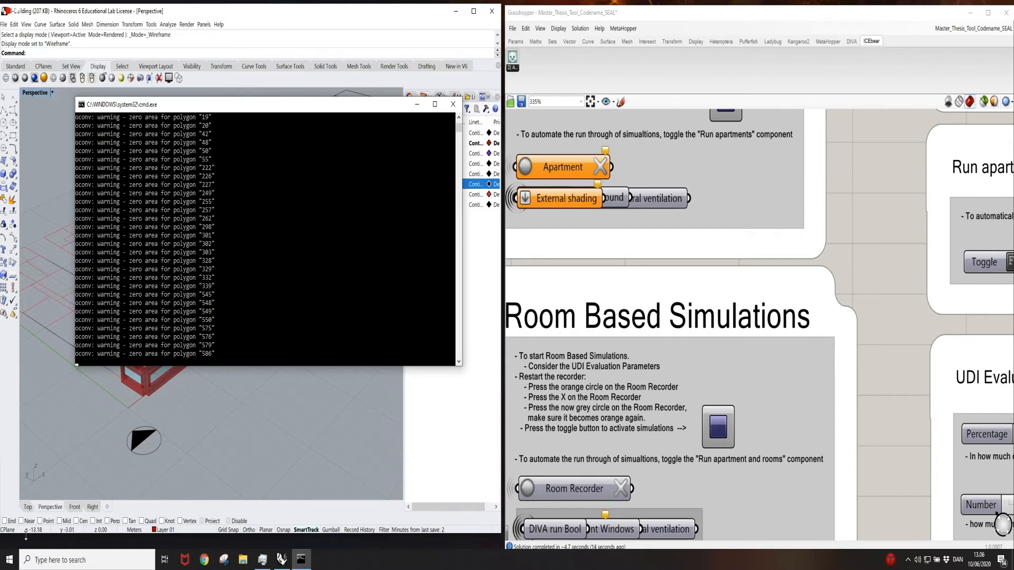
click(27, 509)
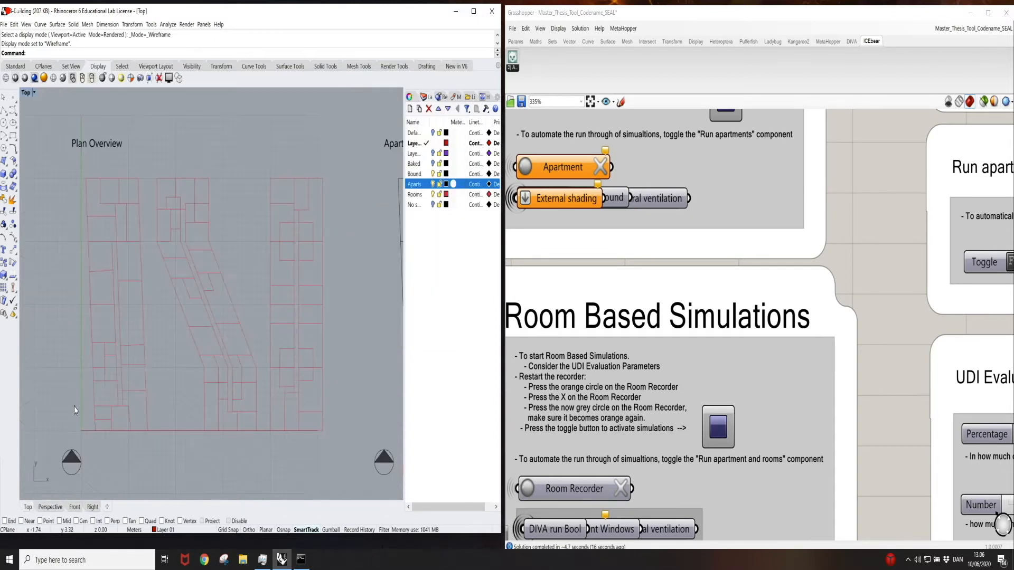
Step: Switch on recording for both the Apartment recorder and the Room Recorder, with all four plan layouts in view
scroll(88, 347, down, 3)
scroll(87, 341, down, 2)
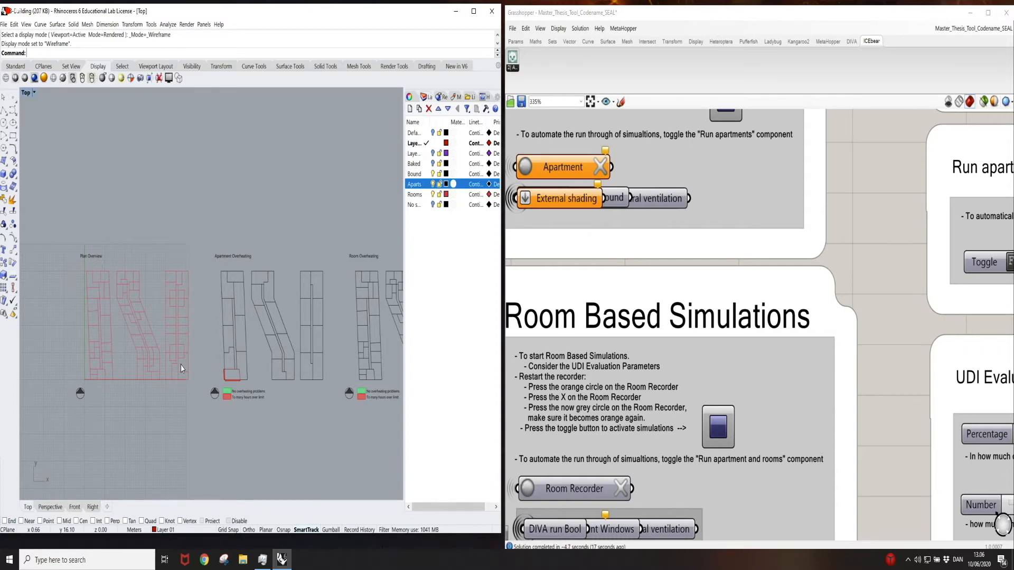
scroll(180, 385, down, 4)
right_drag(207, 411, 146, 504)
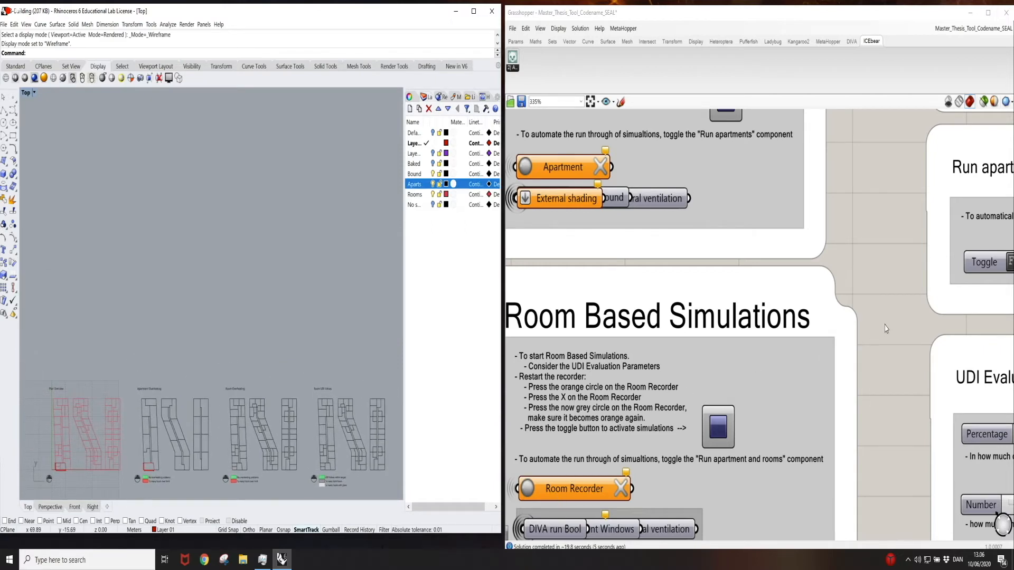
click(528, 168)
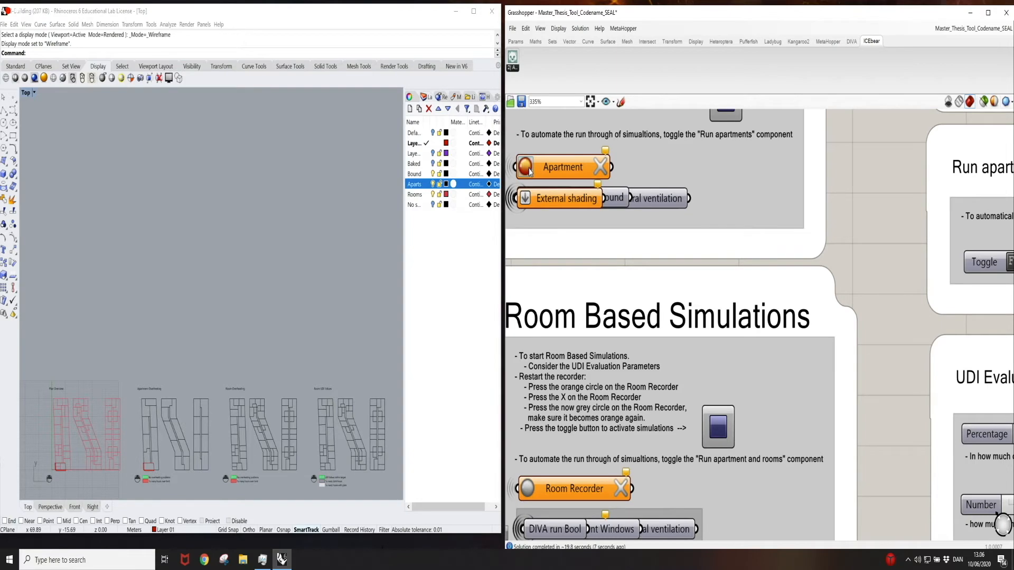
scroll(562, 355, down, 5)
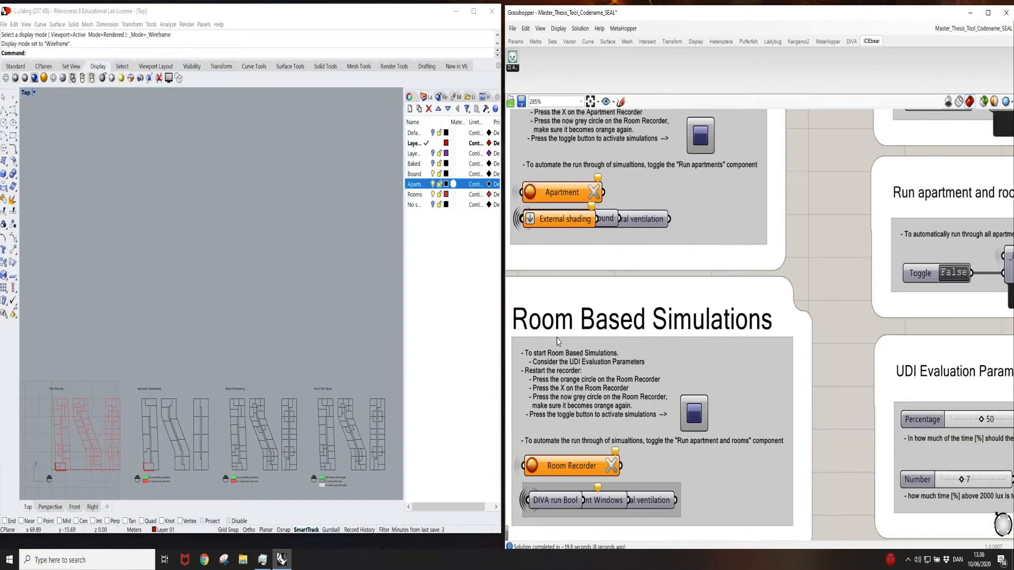
Step: Set the Run apartment and rooms toggle to True and accept running all the iterations
scroll(900, 282, up, 6)
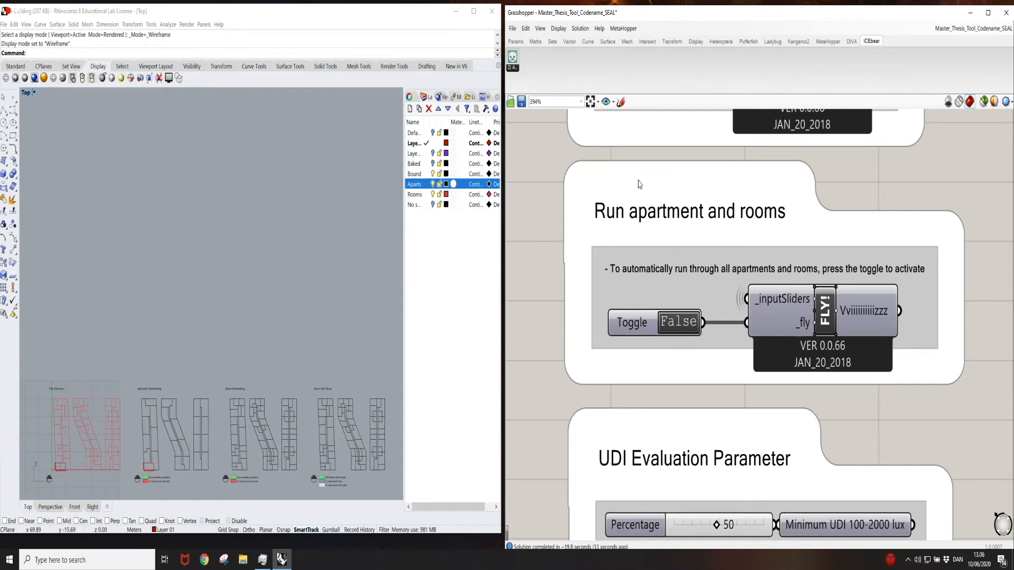
double_click(648, 318)
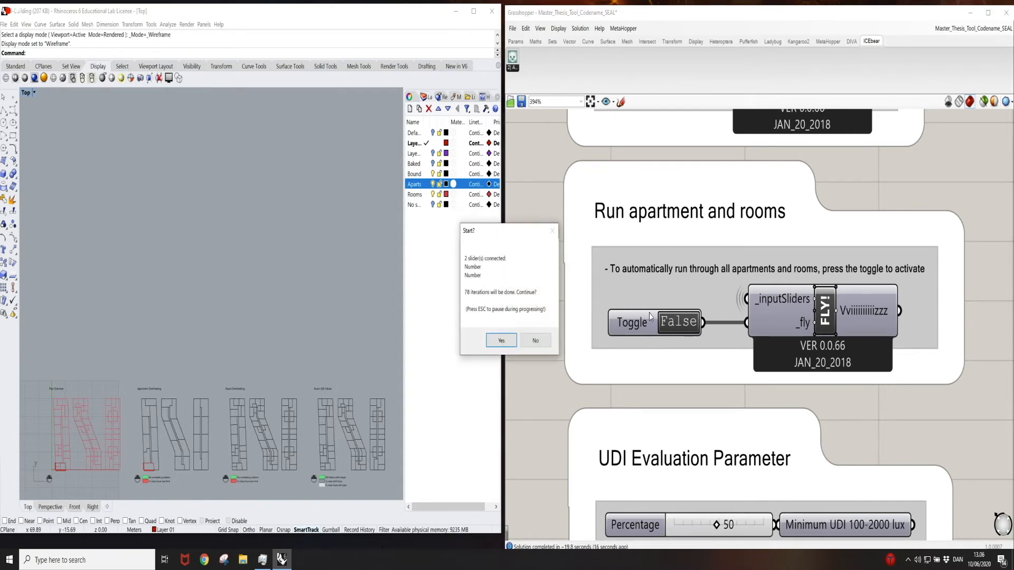
click(502, 339)
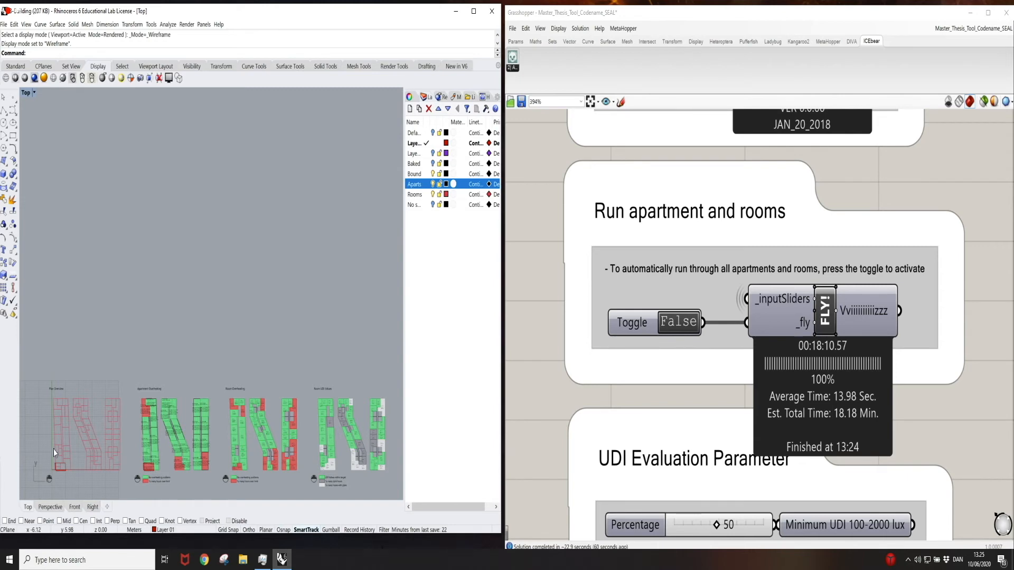
Step: Examine the simulated results on the Apartment Overheating plan
scroll(73, 450, up, 5)
right_drag(74, 454, 151, 373)
right_drag(362, 332, 107, 318)
scroll(107, 318, up, 6)
scroll(186, 384, down, 5)
right_drag(241, 306, 216, 354)
right_drag(302, 339, 263, 356)
Step: Examine each room's glass percentage and hours above 27 and 28 degrees on the Room Overheating plan
scroll(275, 397, up, 8)
right_drag(233, 228, 343, 338)
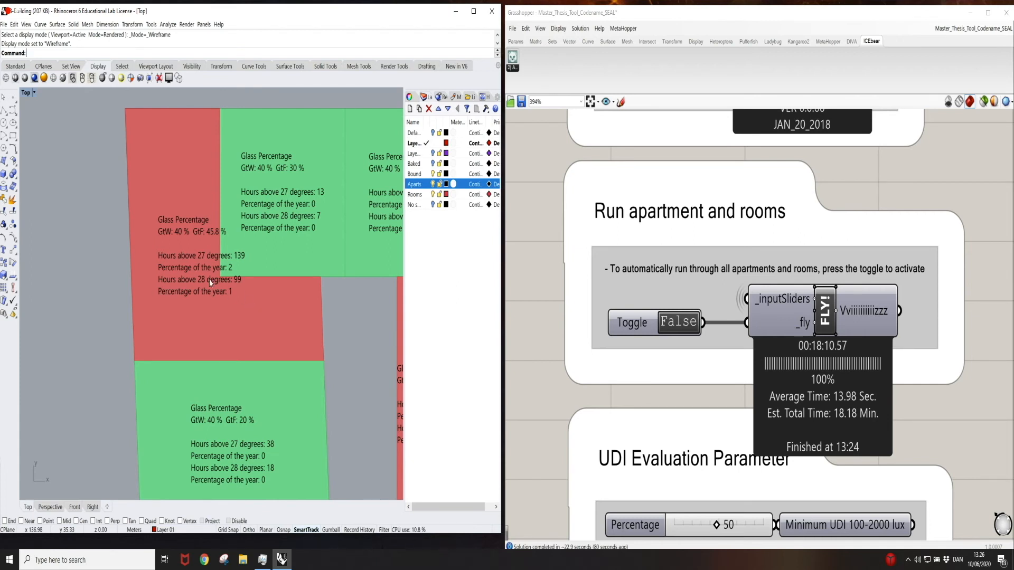
scroll(188, 274, down, 6)
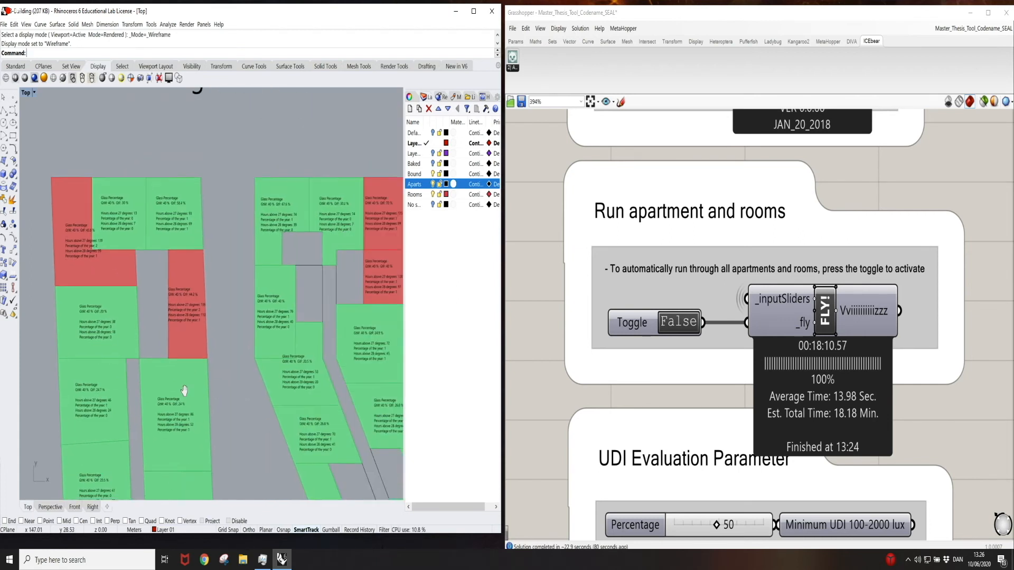
right_drag(227, 409, 189, 169)
right_drag(378, 387, 173, 410)
right_drag(254, 169, 262, 461)
right_drag(285, 198, 287, 373)
scroll(303, 316, down, 6)
Step: Examine the colour-coded daylight results and lux percentages of the rooms on the Room UDI Values plan
right_drag(303, 312, 70, 296)
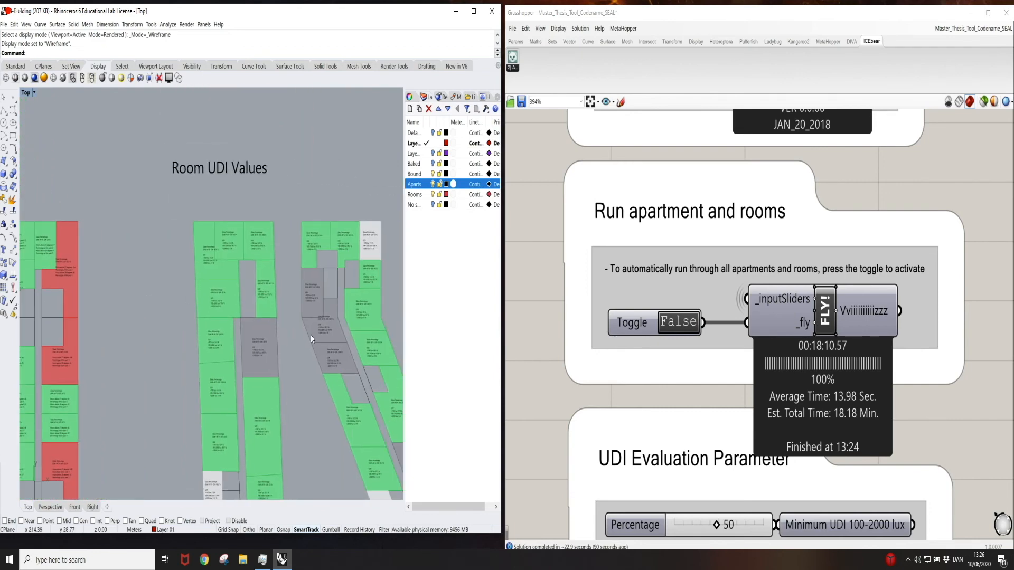
right_drag(311, 336, 219, 252)
right_drag(235, 324, 214, 282)
right_drag(290, 402, 165, 410)
scroll(284, 108, up, 8)
right_drag(321, 424, 346, 131)
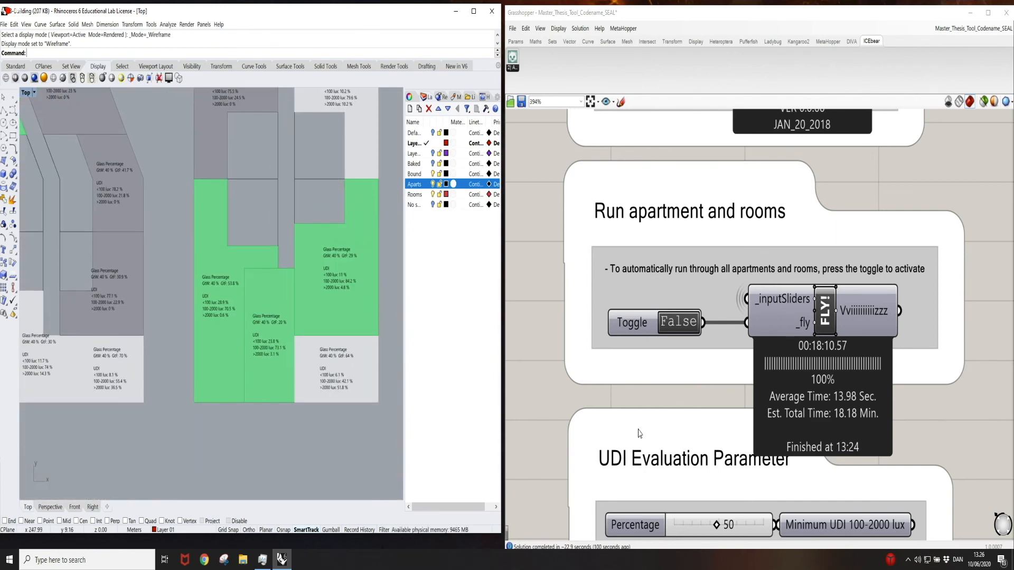